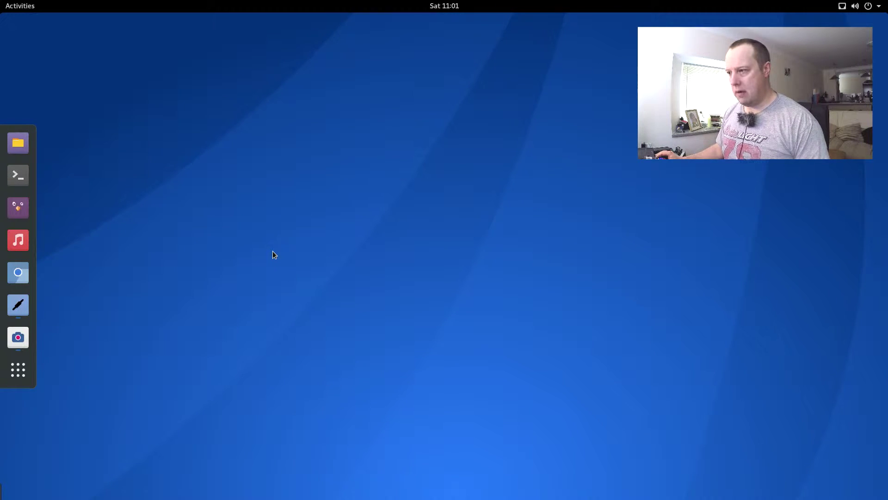
Step: Find and launch Add/Remove Software, and move its window further into the desktop
key(super)
text(add)
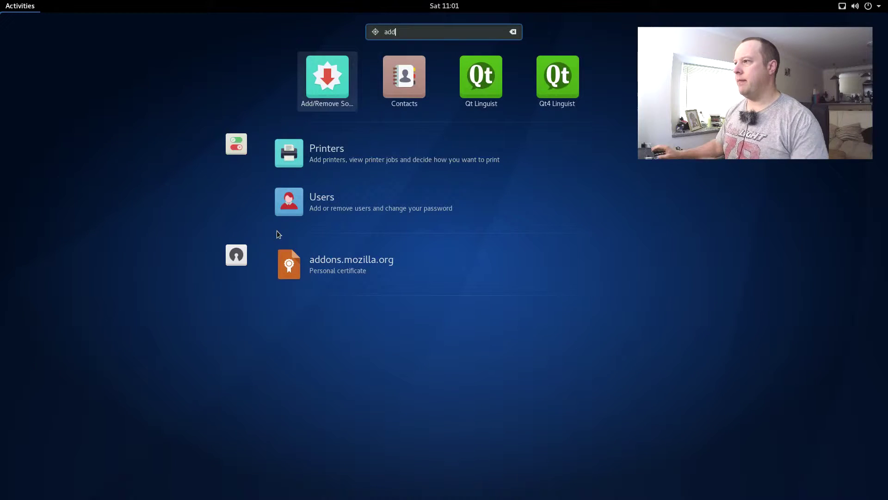
click(331, 77)
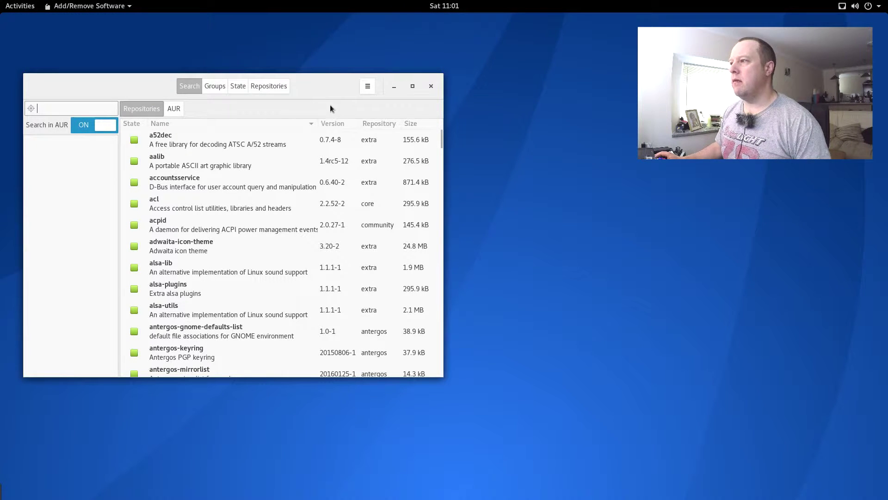
drag(321, 81, 408, 93)
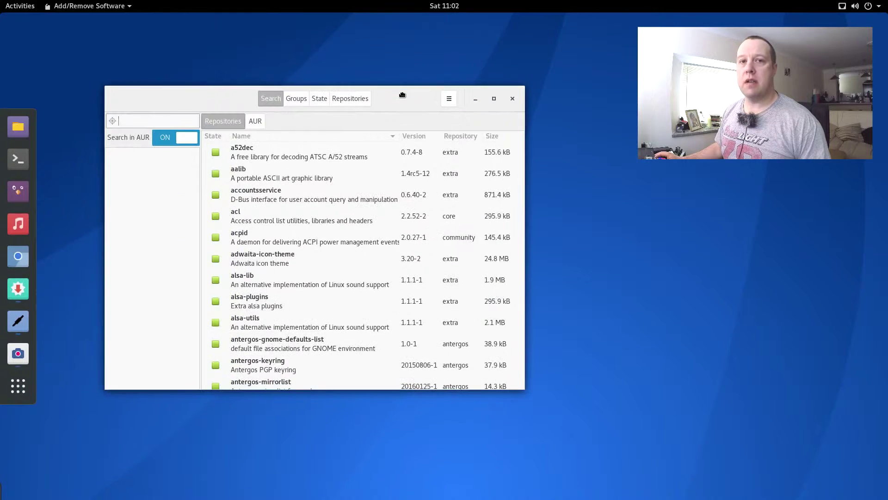
Step: Open the package manager's preferences, authenticating with the account password, review the AUR settings and close the dialog
click(449, 99)
click(447, 180)
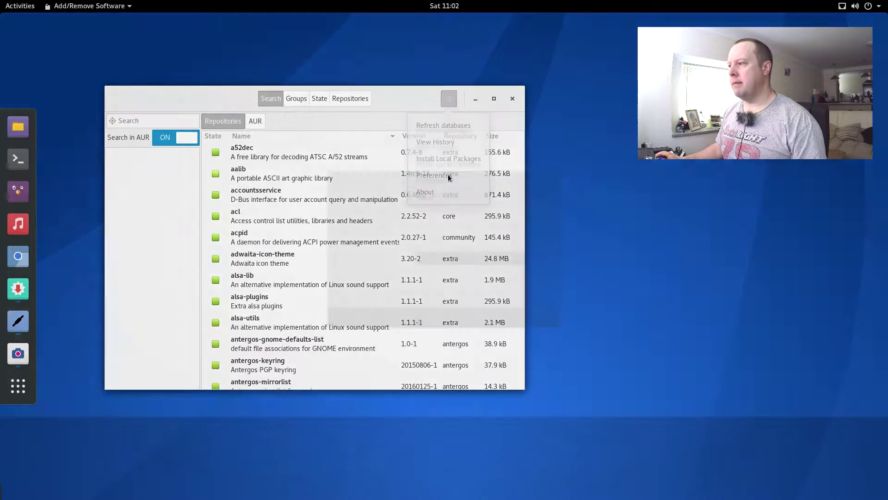
text(*********)
key(Return)
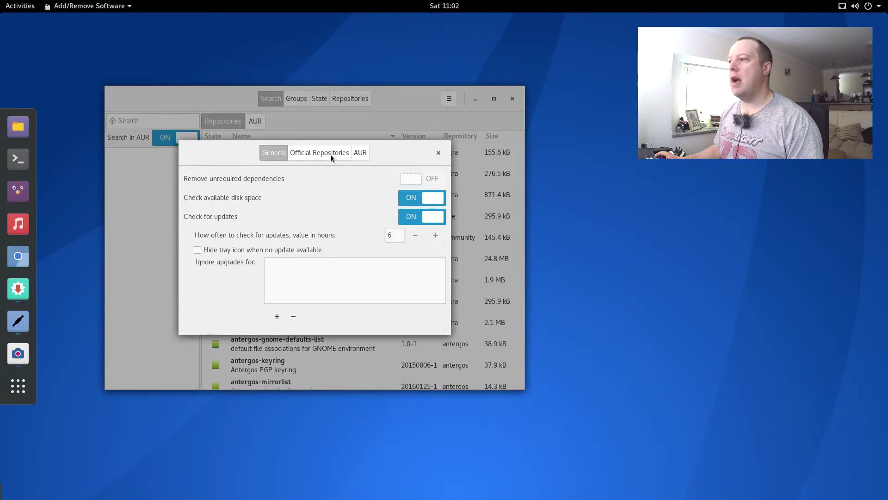
click(360, 153)
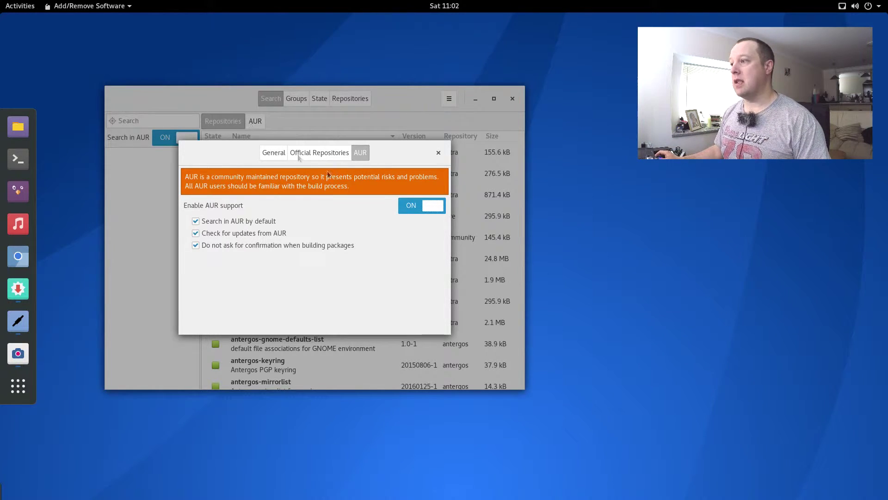
key(Escape)
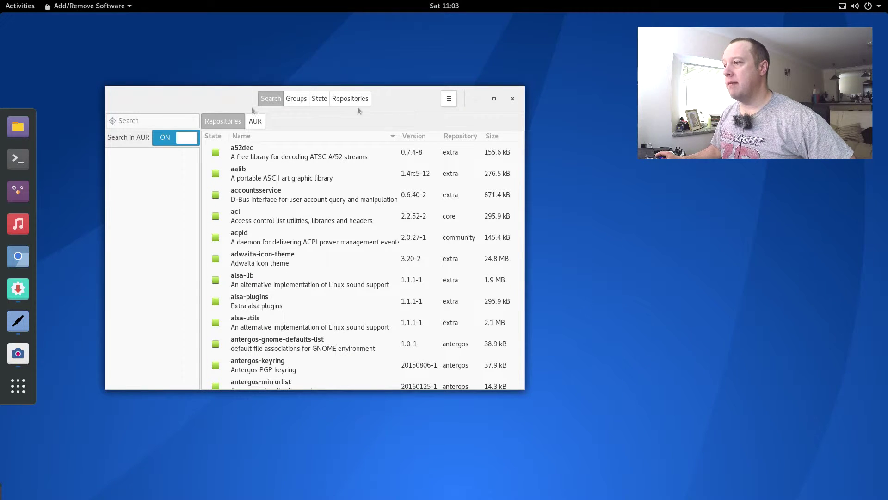
Step: Search the packages for "firefox" and select the firefox package in the official repositories
drag(201, 95, 213, 74)
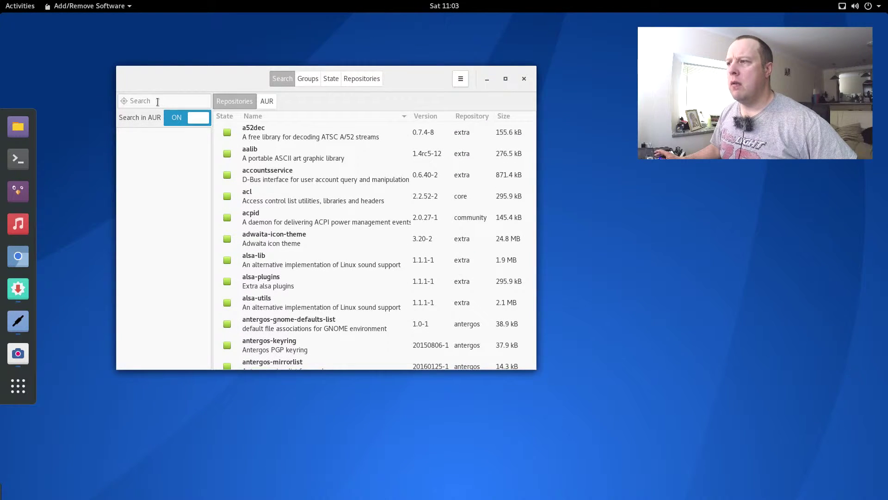
click(158, 102)
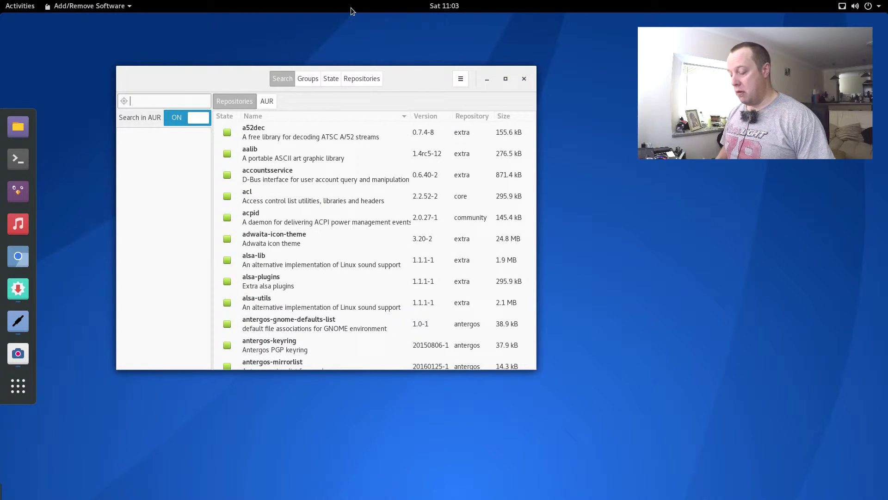
text(fi)
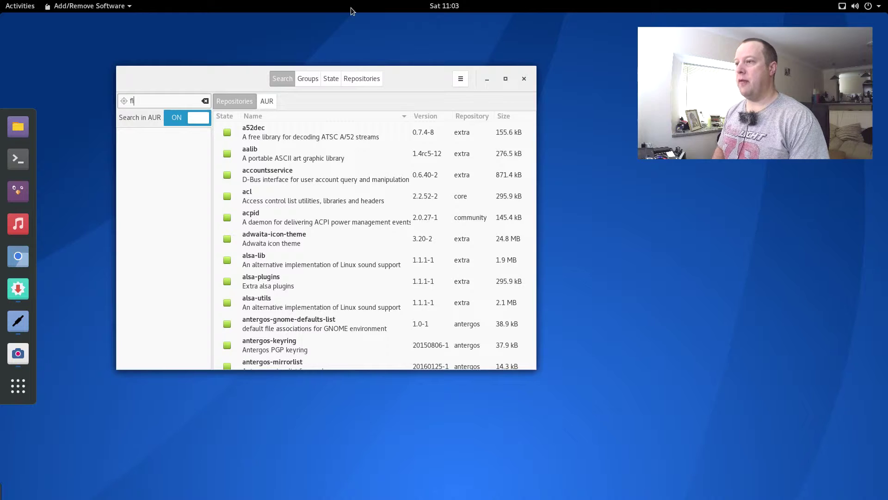
text(refox)
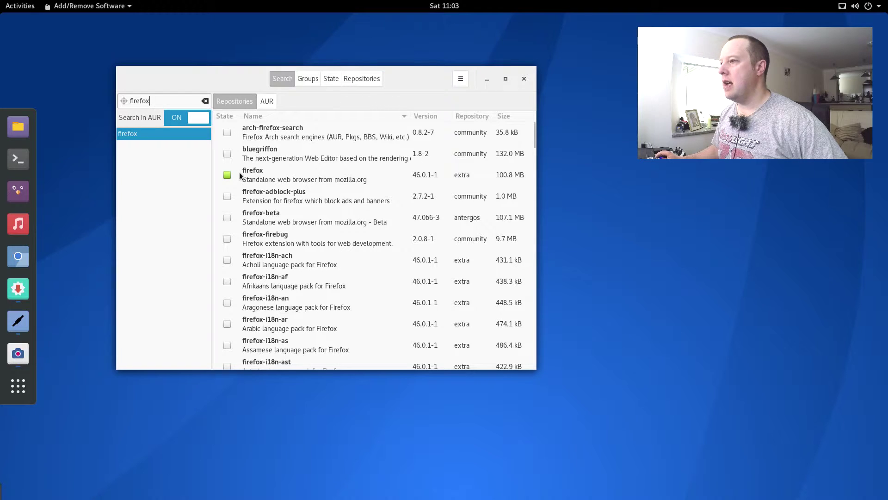
click(265, 177)
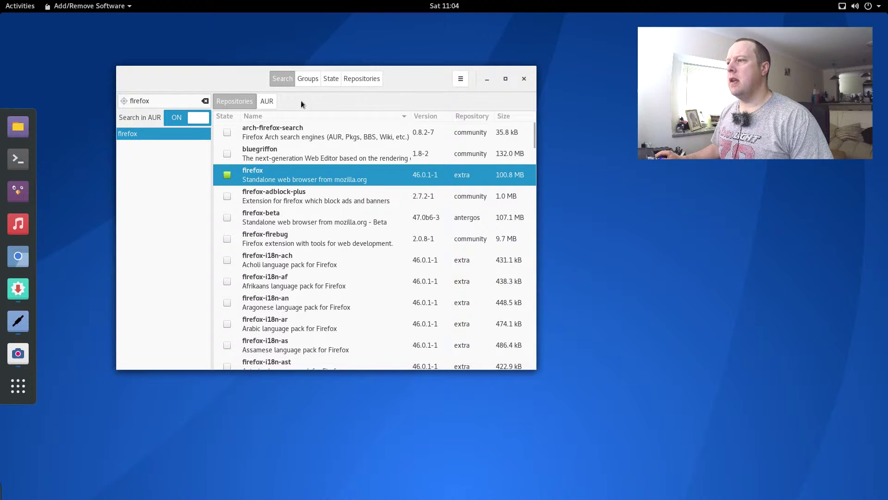
Step: Search the packages for "krita" and show the matching AUR packages
drag(153, 101, 123, 101)
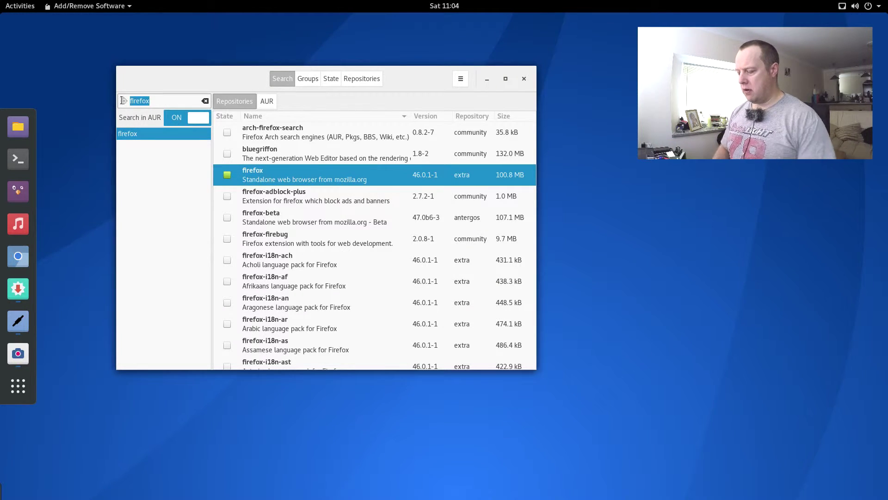
text(krita)
key(Return)
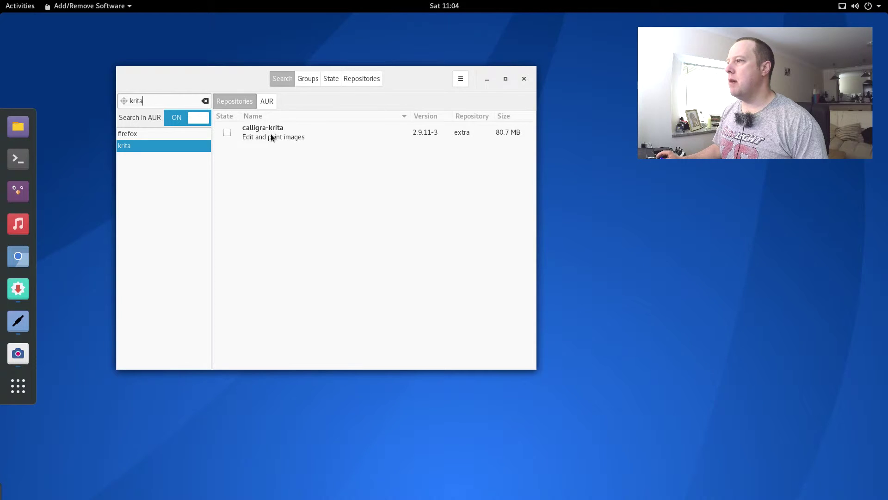
click(266, 100)
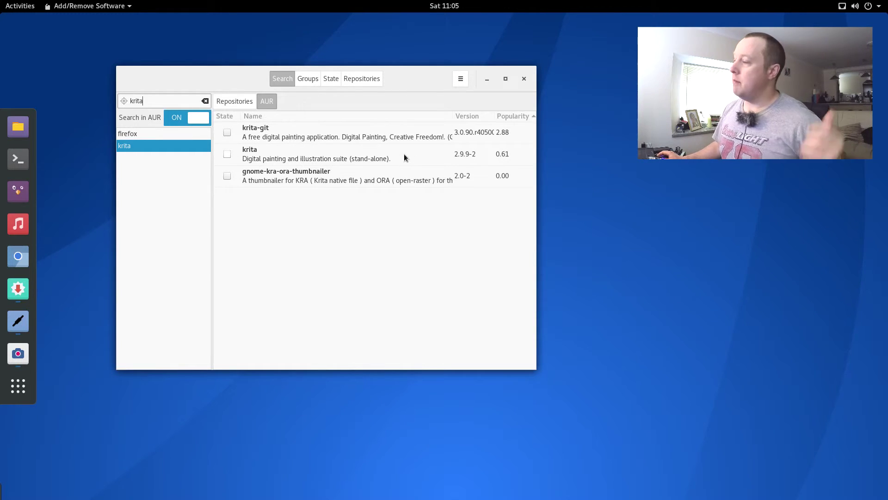
Step: Clear the krita search text and reposition the package manager window on the desktop
drag(215, 87, 339, 80)
drag(274, 94, 245, 95)
key(BackSpace)
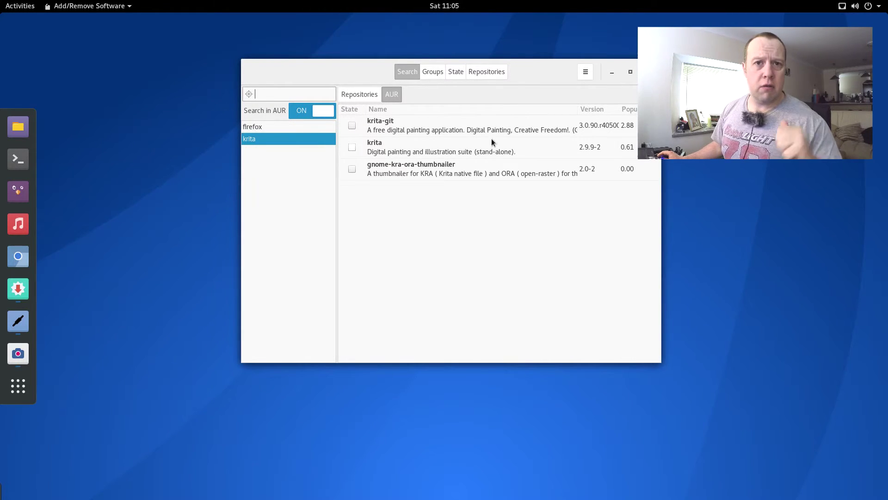
drag(581, 79, 497, 88)
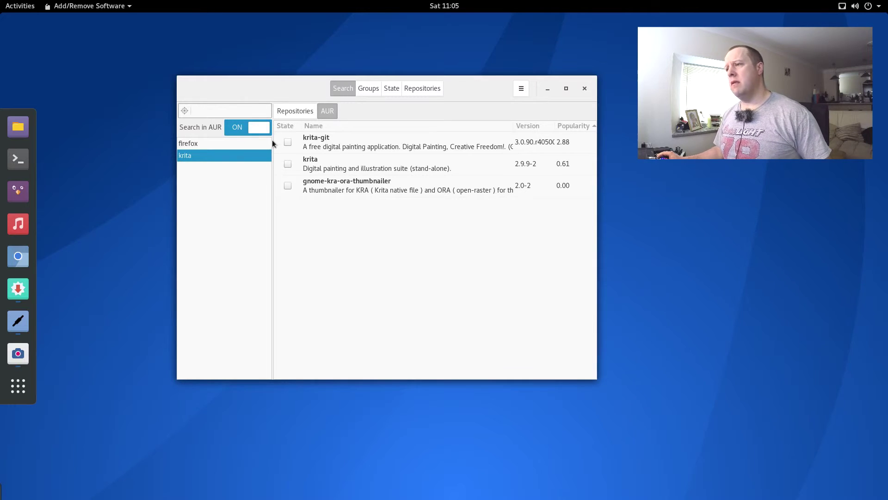
Step: Reopen the earlier firefox search, mark the firefox package in the official repositories for removal, and commit the transaction
click(209, 143)
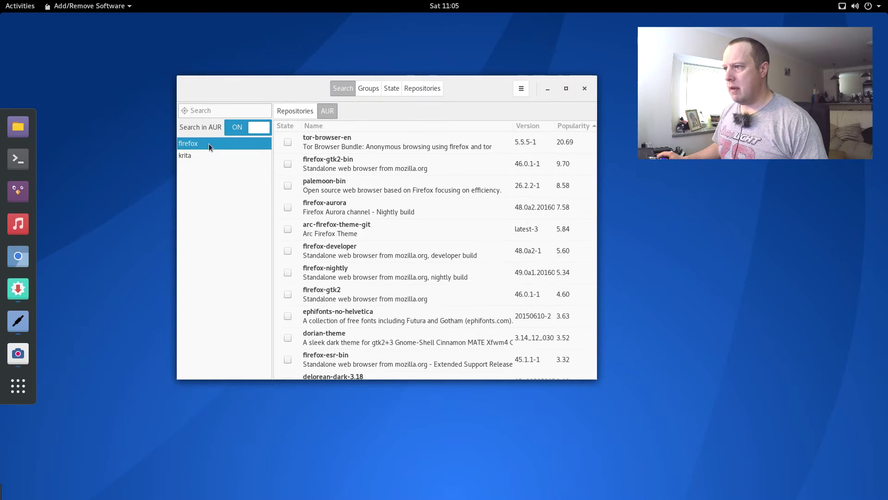
click(311, 111)
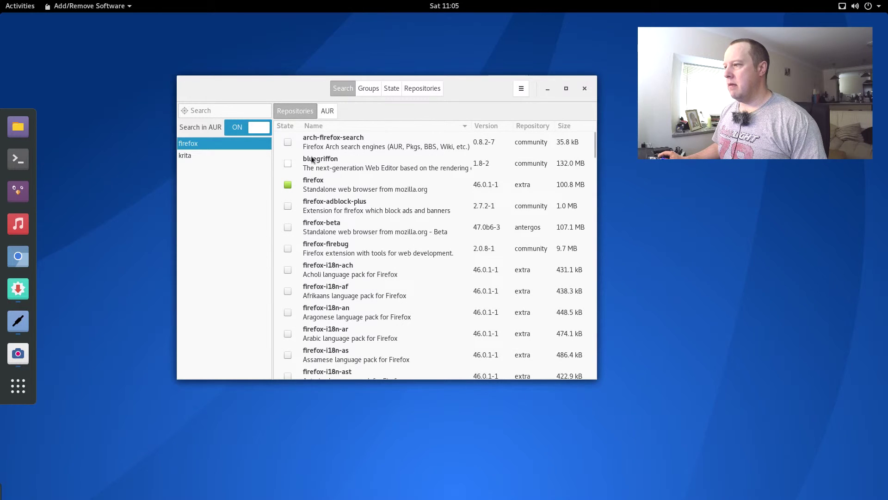
click(320, 185)
click(297, 186)
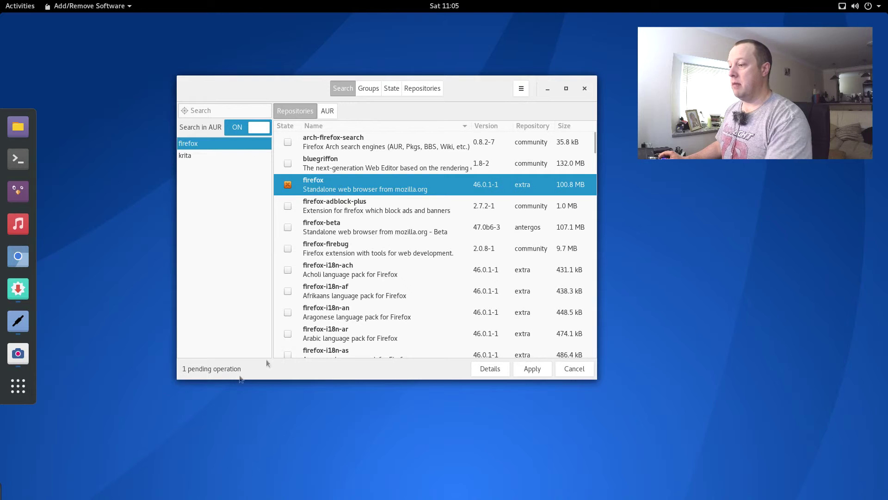
click(533, 368)
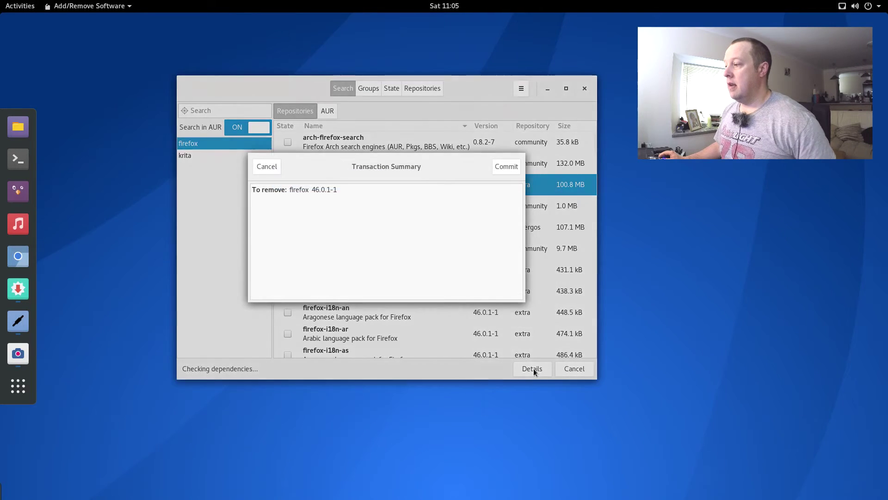
click(511, 168)
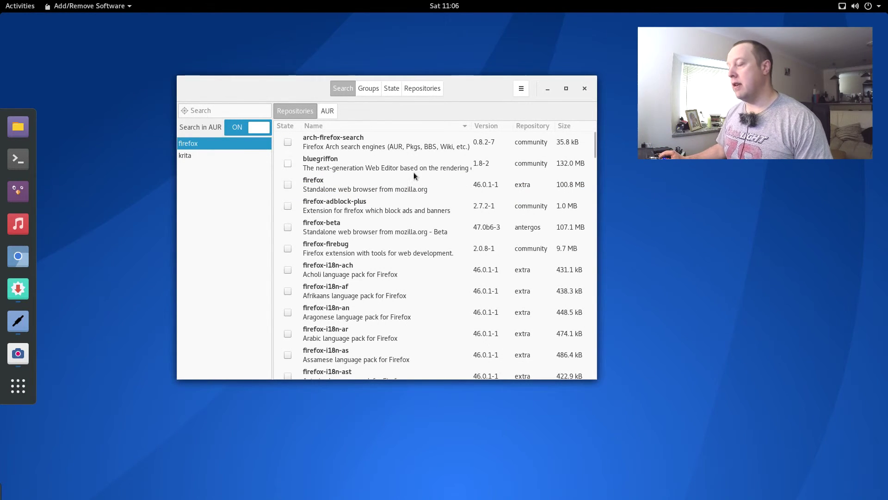
Step: Mark the firefox package for installation from the official repositories and commit the transaction
click(288, 184)
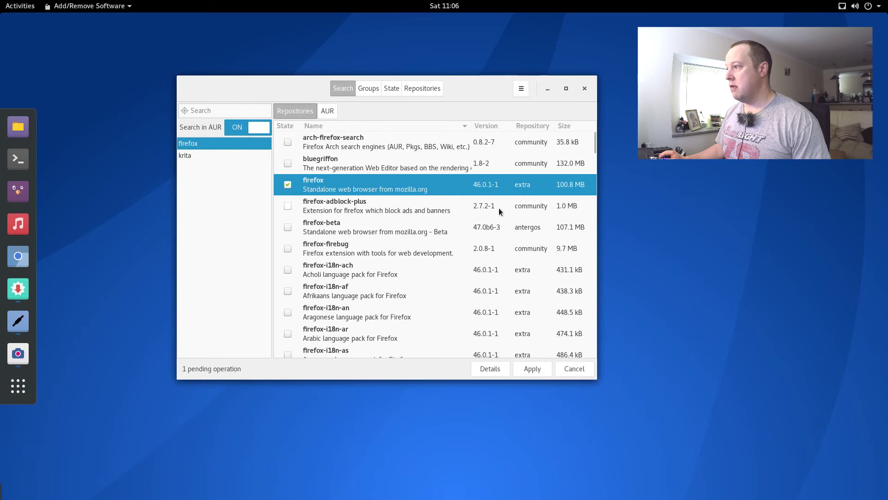
click(532, 369)
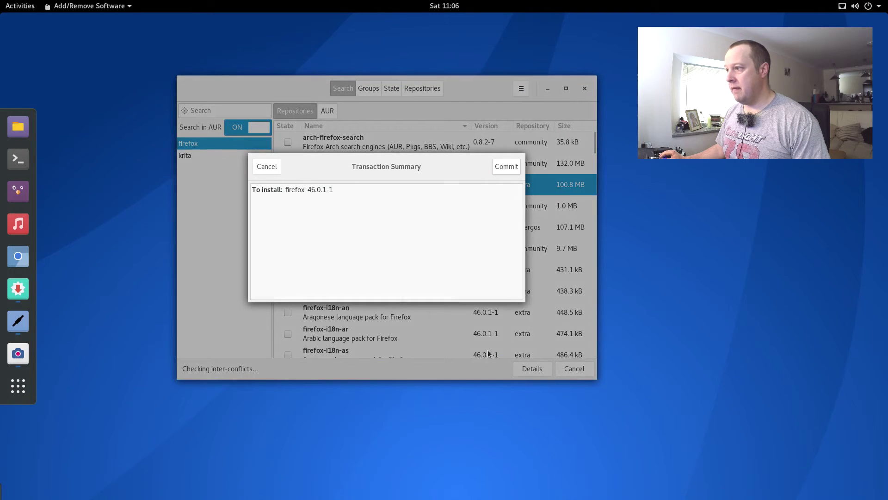
click(503, 169)
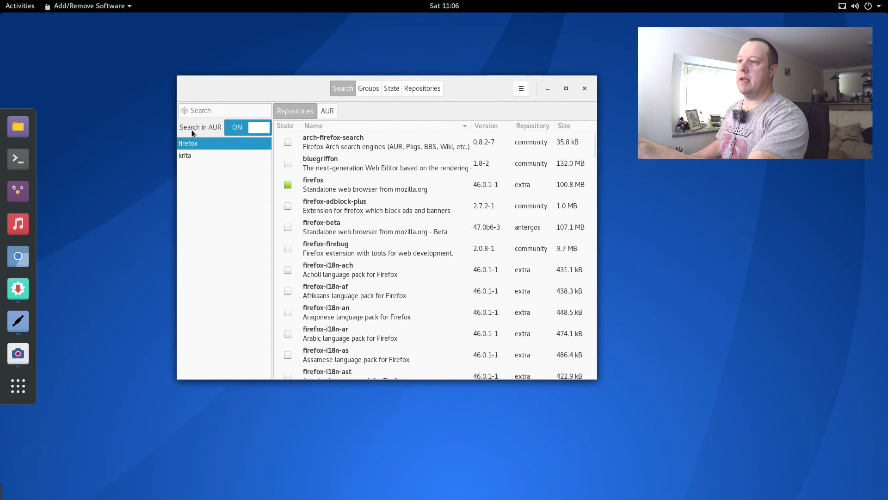
Step: Switch Search in AUR off and on again, and close the package manager
click(255, 127)
click(243, 127)
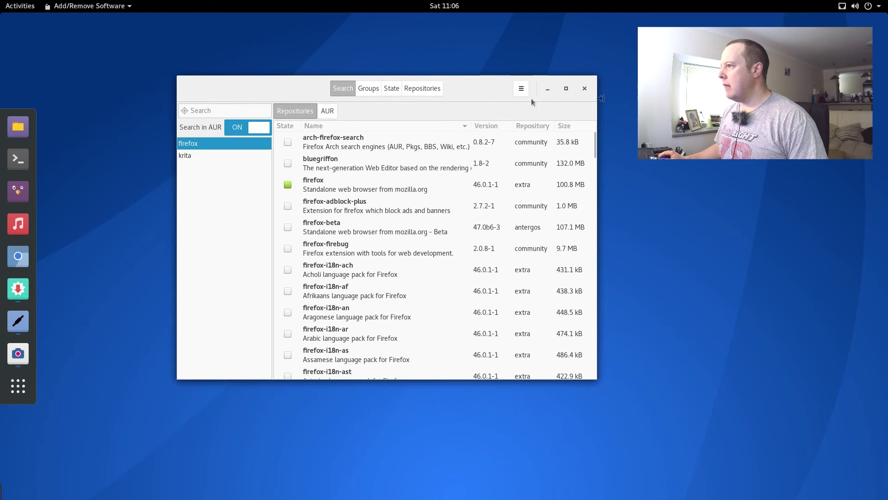
click(585, 89)
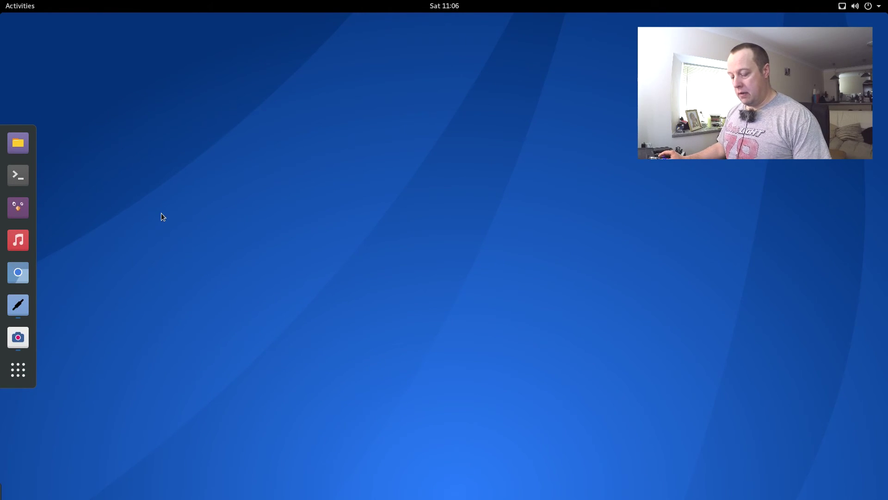
Step: Search the installed applications for "fire" and launch Firefox
key(super)
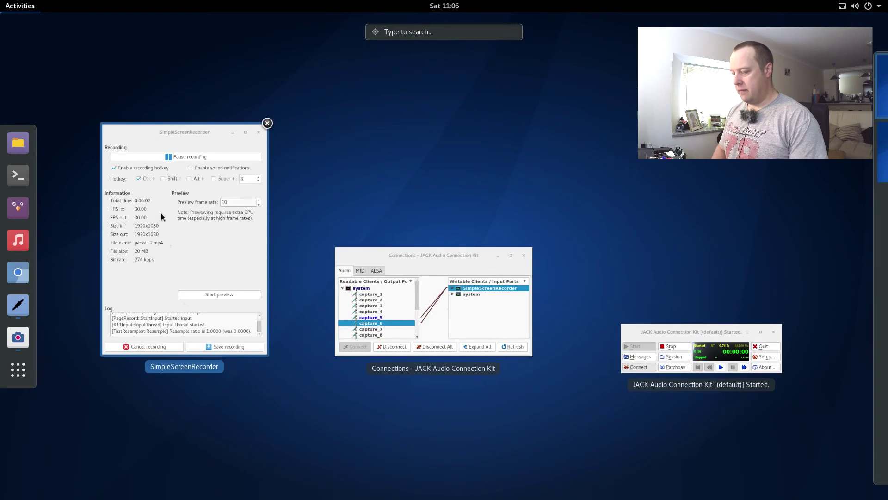
text(fire)
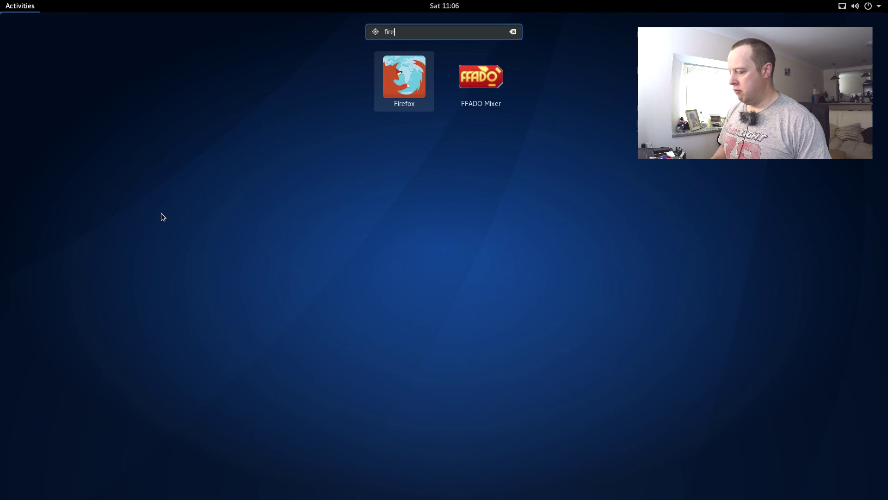
key(Return)
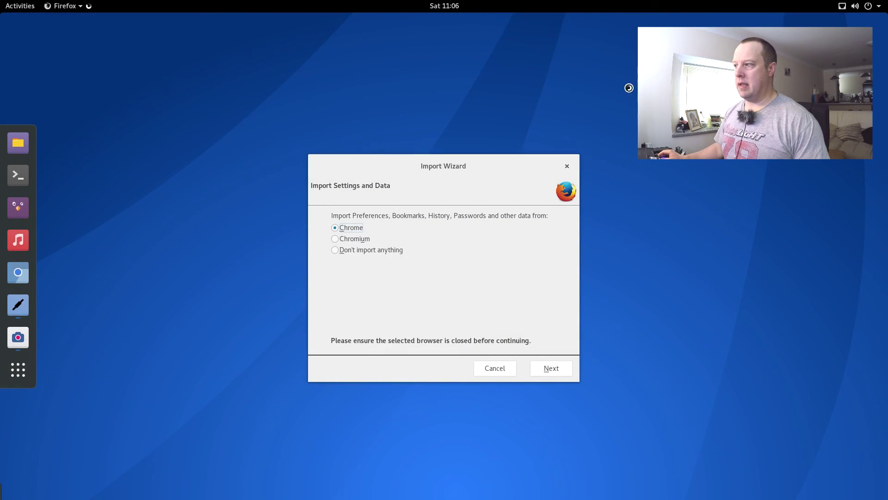